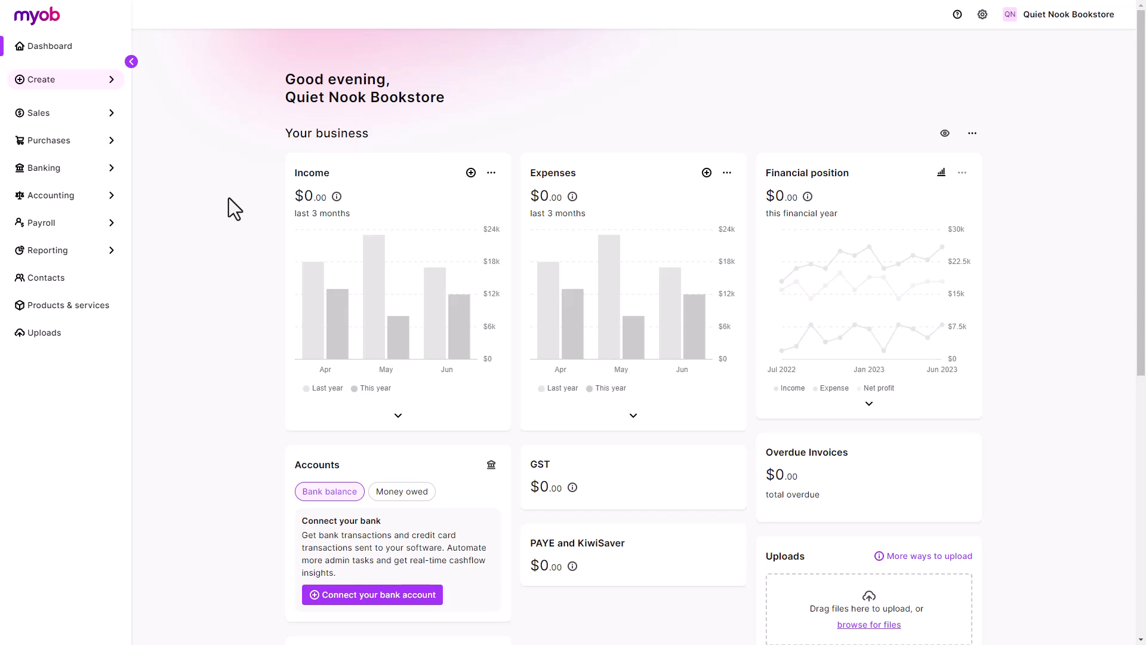
# Start a new employee record from the payroll employee list and dismiss the myIR notice
pyautogui.click(107, 93)
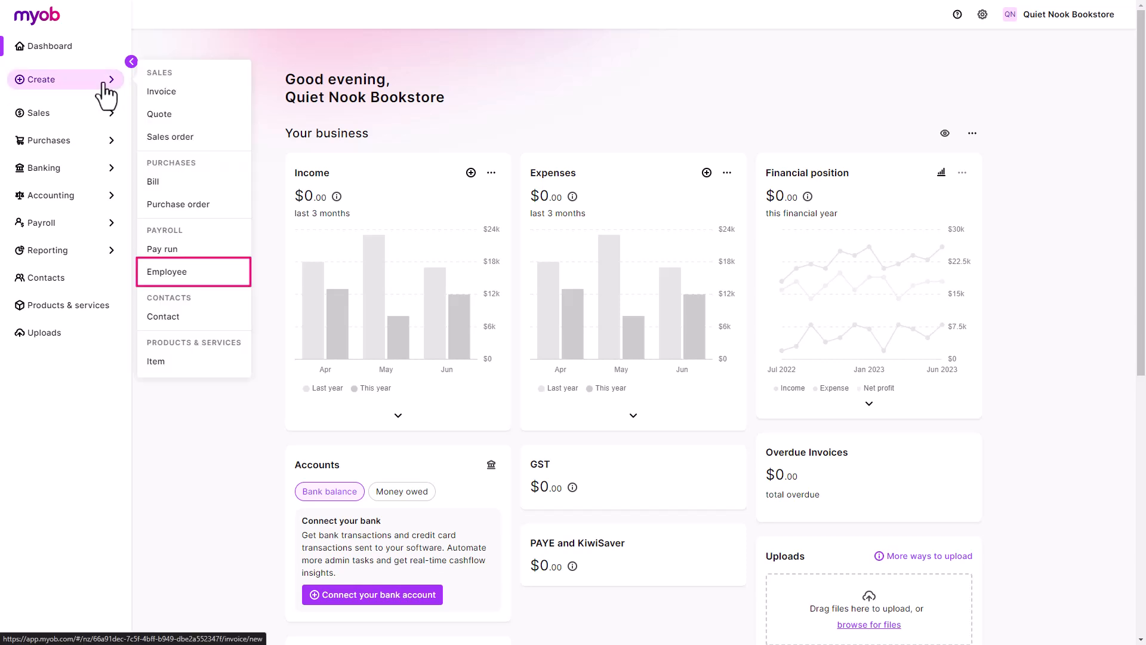
pyautogui.click(99, 227)
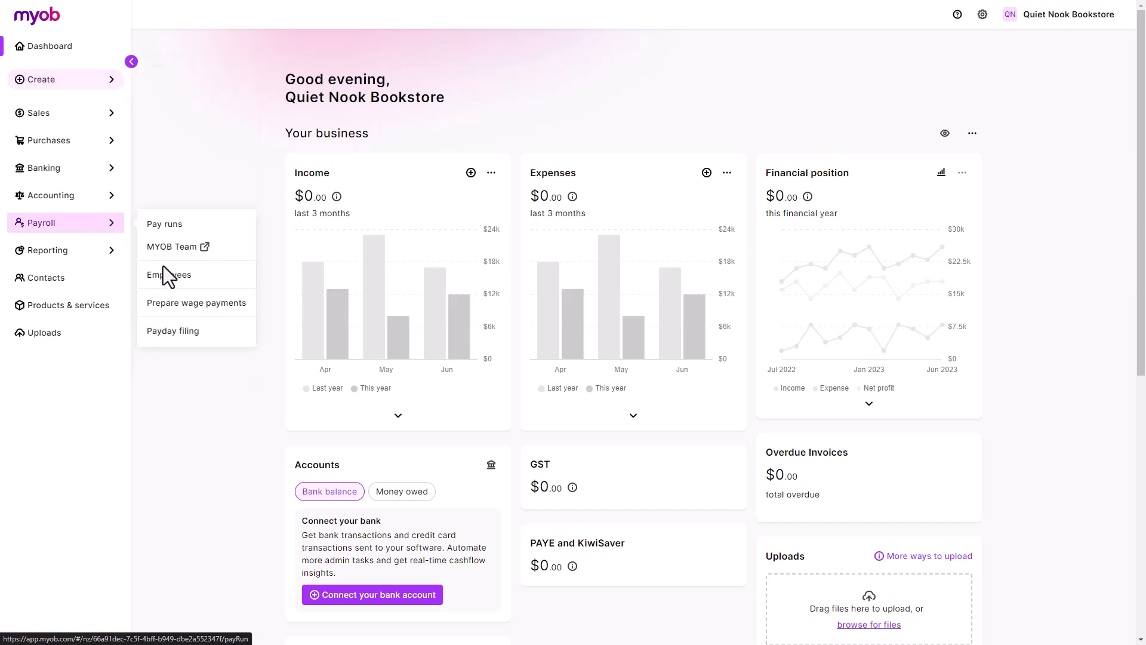
pyautogui.click(171, 278)
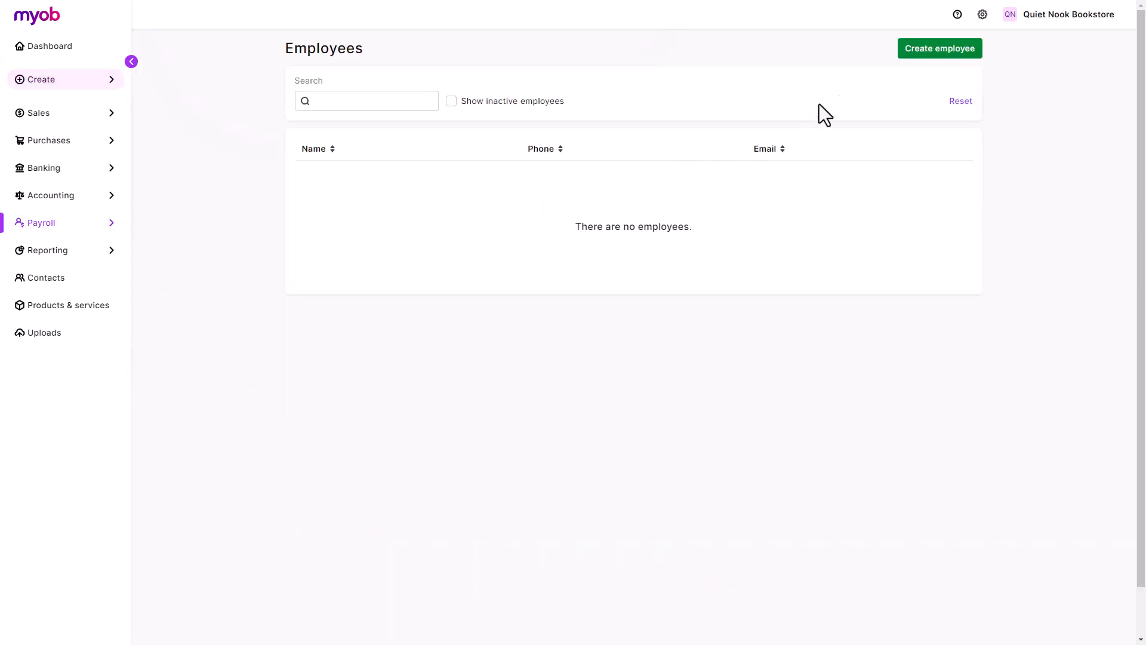
pyautogui.click(914, 56)
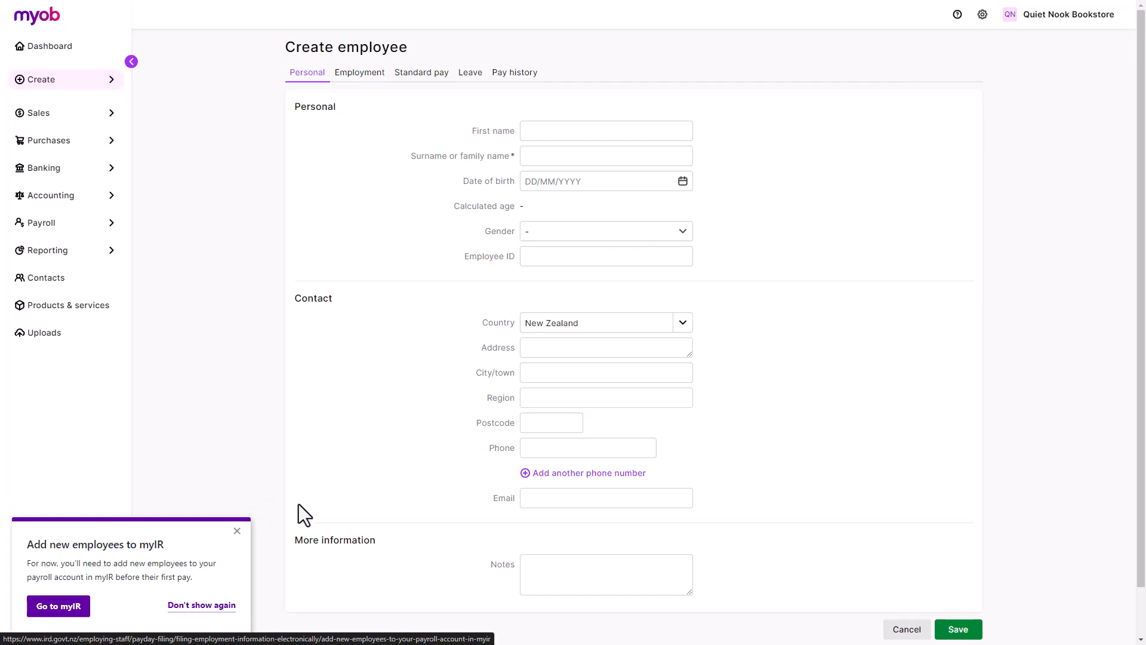
pyautogui.click(237, 531)
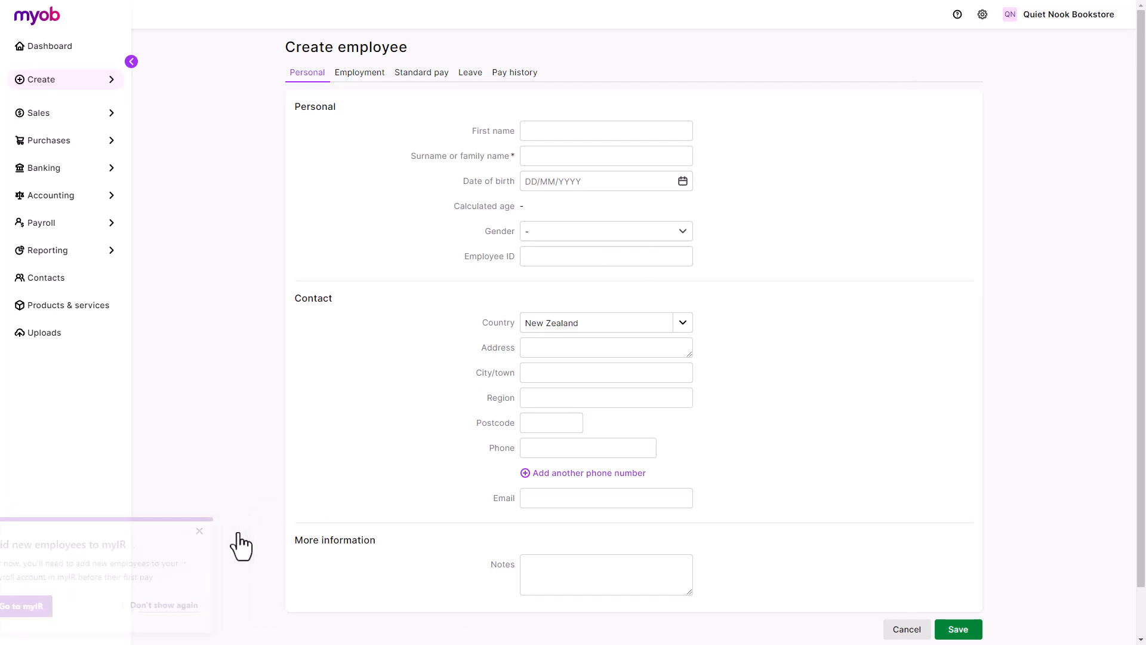
# Fill in the employee's full name, date of birth, gender Female, employee ID, New Zealand address and email, leaving the phone blank
pyautogui.click(584, 131)
pyautogui.write('Dannie')
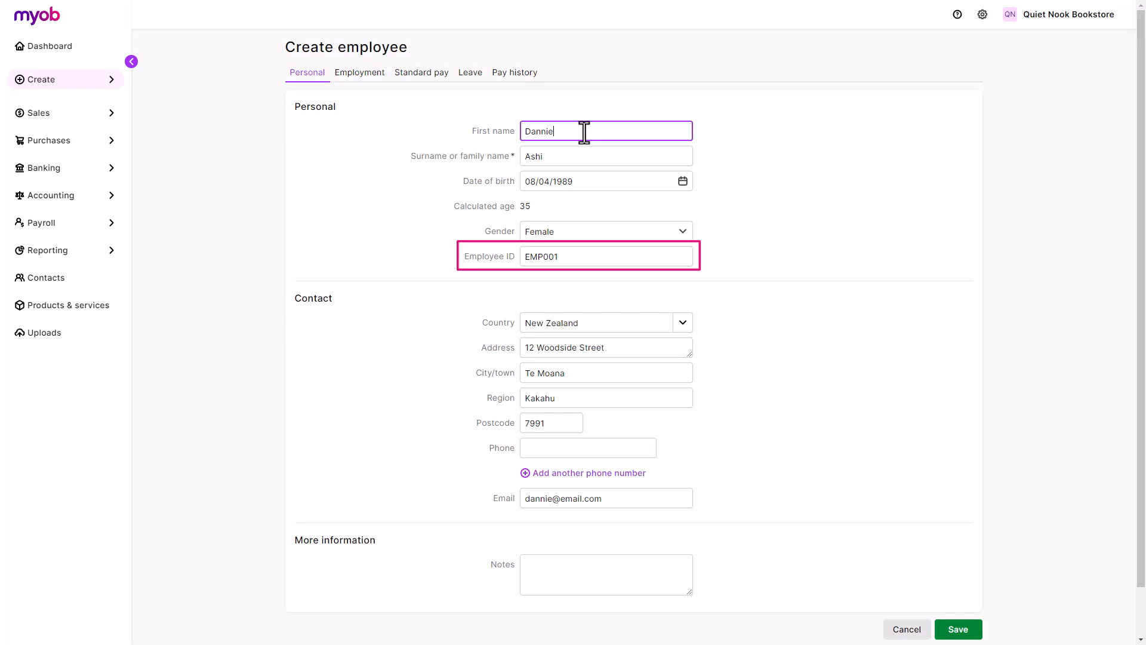
# Enter the employment details: start date 10/03/2024, employment status Permanent and job title Sales Manager
pyautogui.click(368, 76)
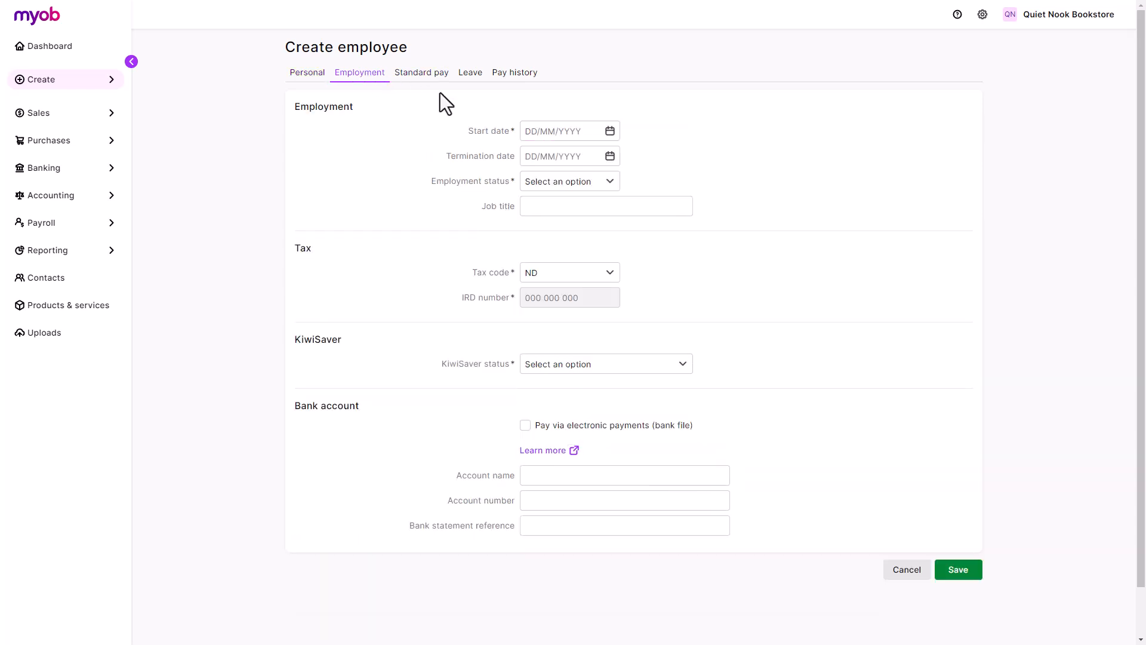
pyautogui.click(591, 131)
pyautogui.write('10/0')
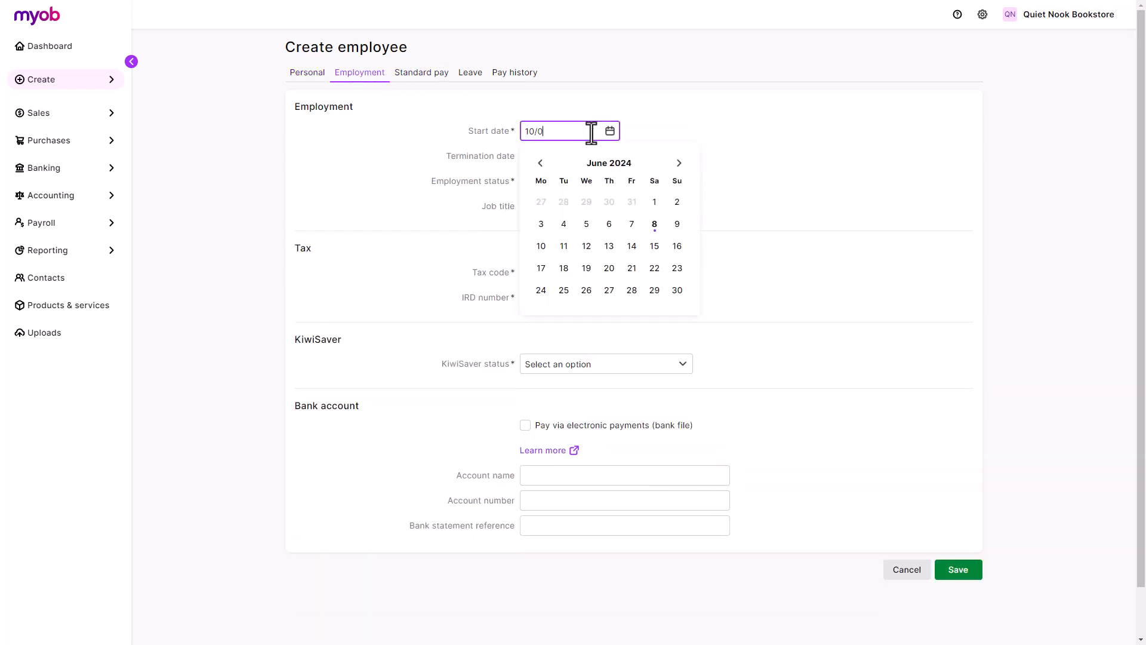
pyautogui.write('3/2024')
pyautogui.click(609, 182)
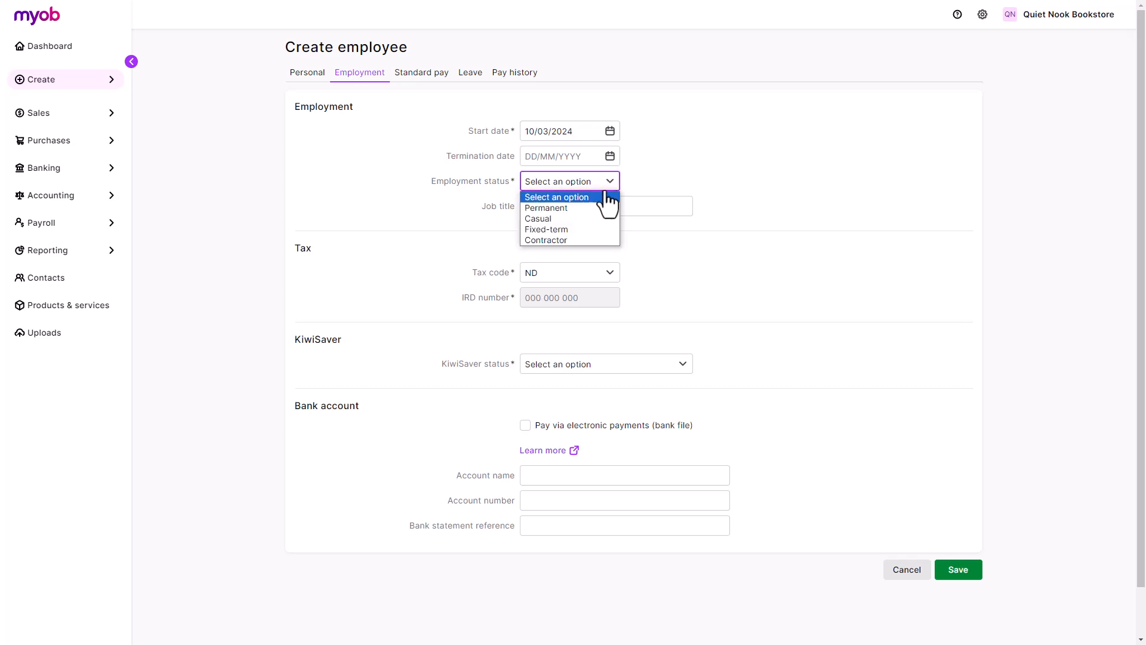
pyautogui.click(599, 208)
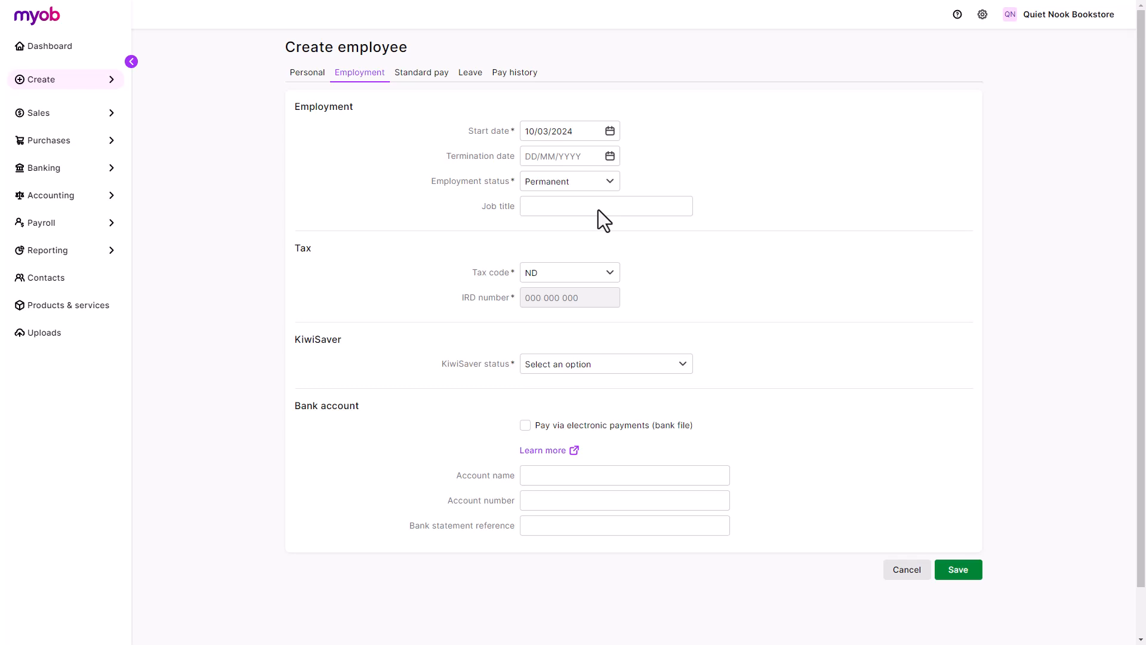
pyautogui.click(598, 210)
pyautogui.write('Sales Manager')
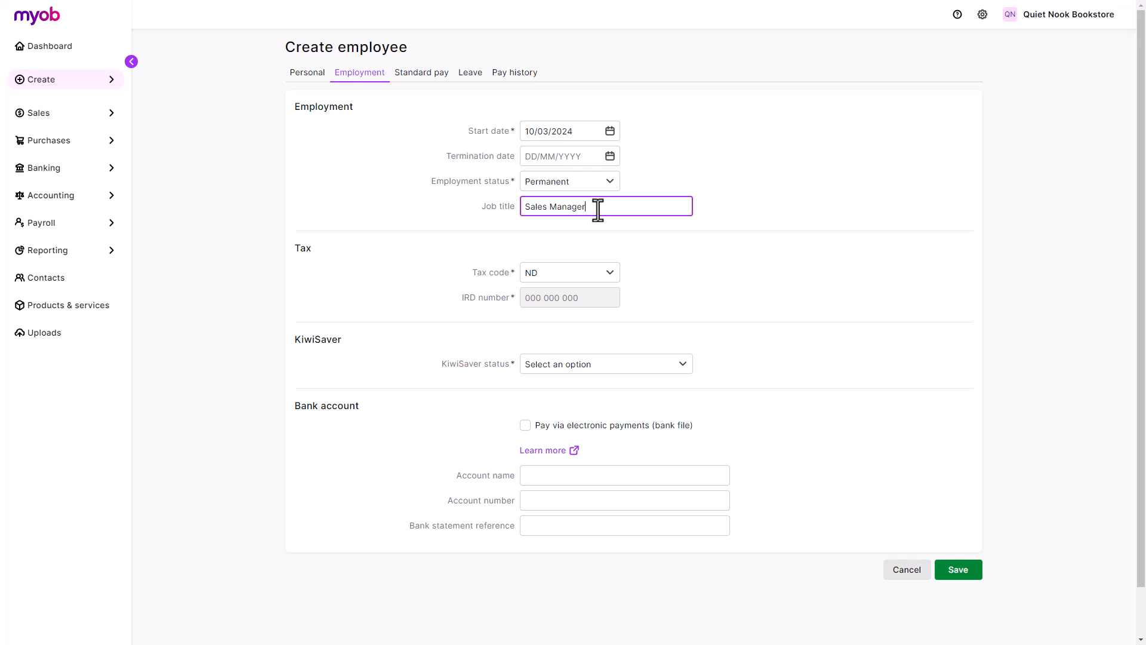
# Set the employee's tax code to M and enter the IRD number
pyautogui.click(607, 274)
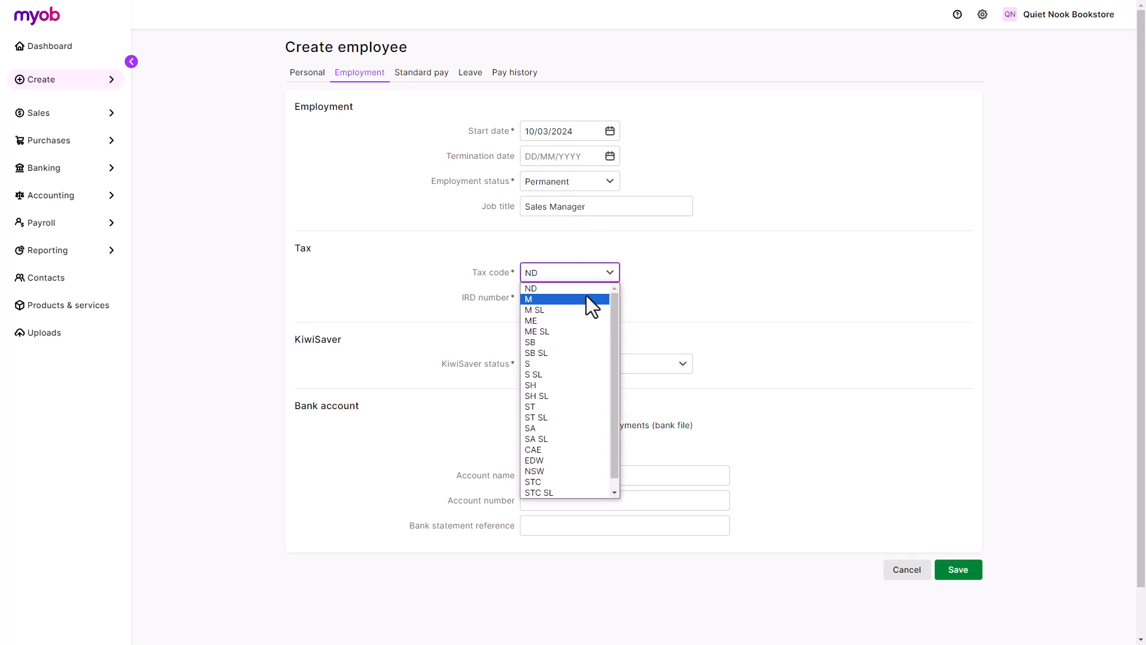
pyautogui.click(586, 297)
pyautogui.click(586, 297)
pyautogui.write('?????????')
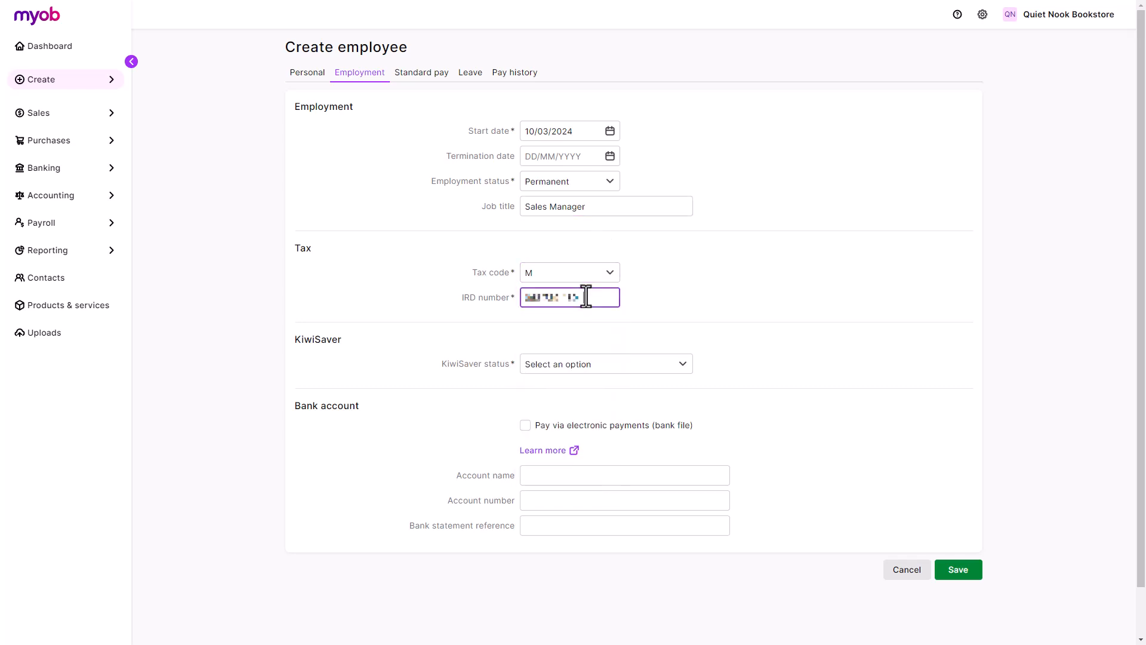
# Set the KiwiSaver status to Auto enrol new employee and the employer superannuation contribution tax rate to 17.5%
pyautogui.click(688, 369)
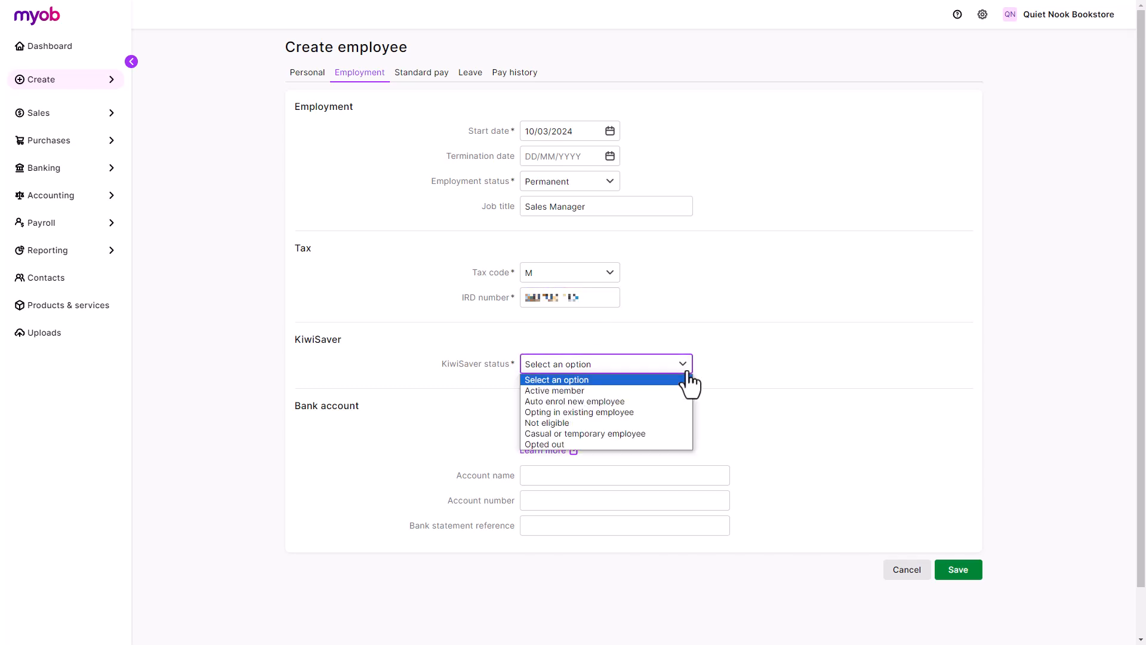
pyautogui.click(659, 402)
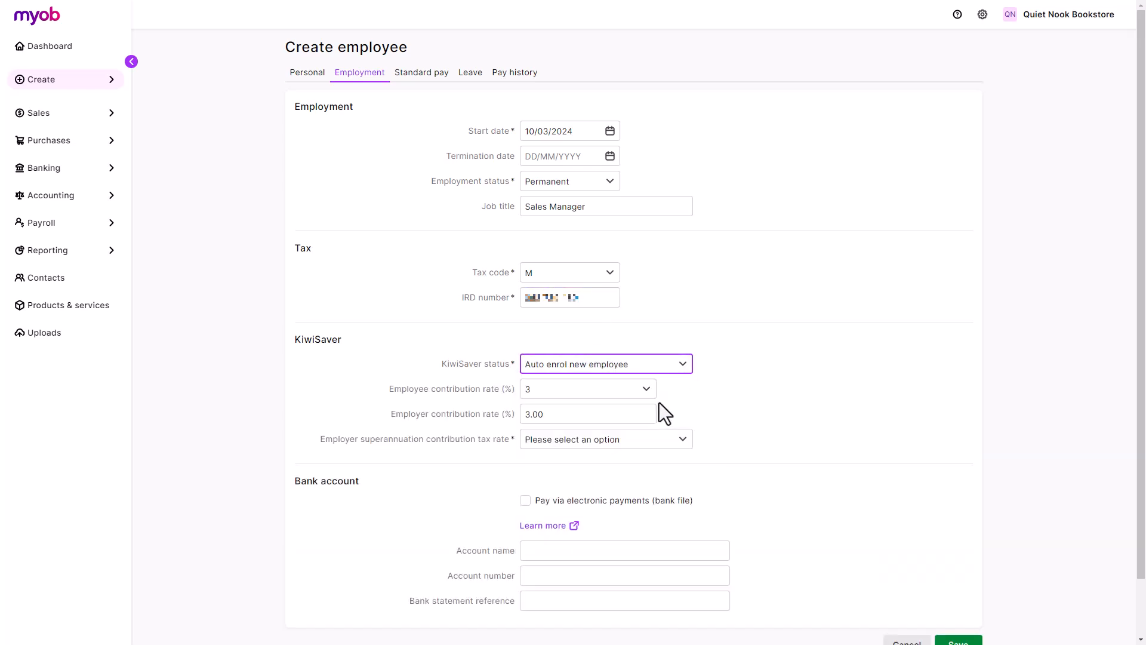
pyautogui.click(680, 442)
pyautogui.click(679, 478)
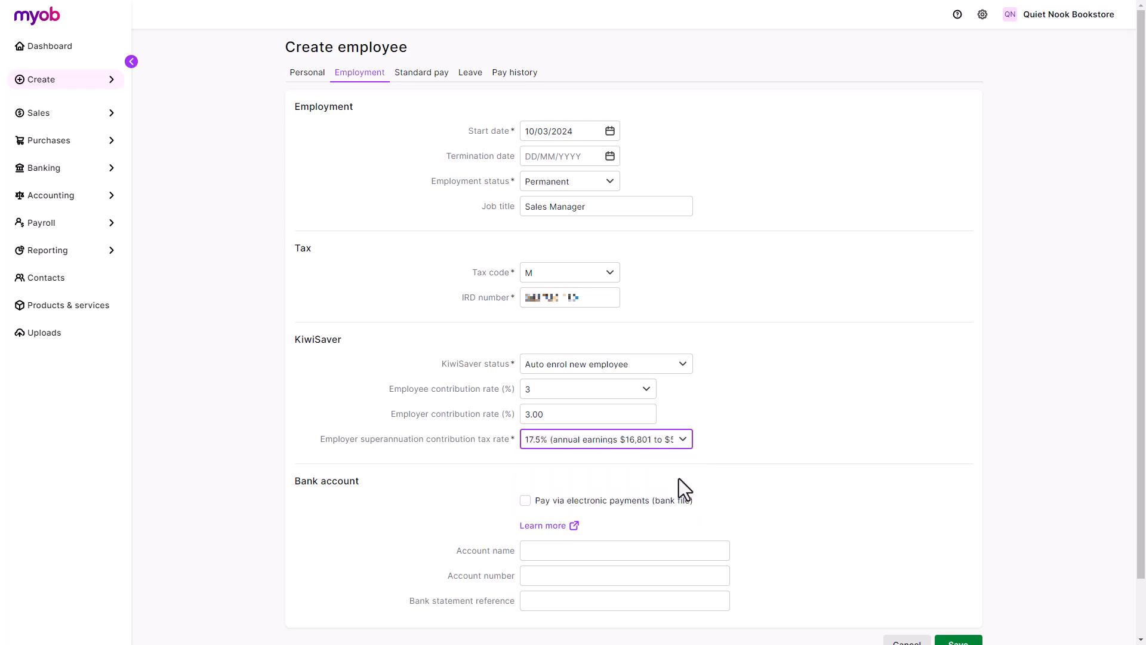
# Enable pay via electronic payments and fill in the bank account name, account number and statement reference QUITE NOOK
pyautogui.click(526, 502)
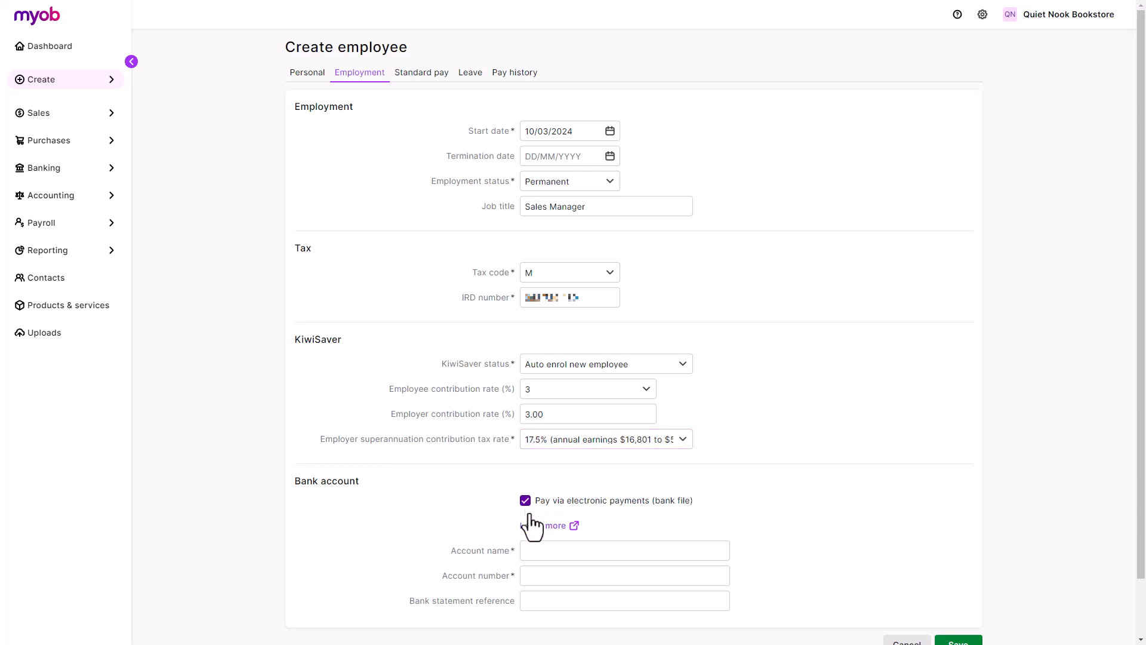
pyautogui.click(549, 554)
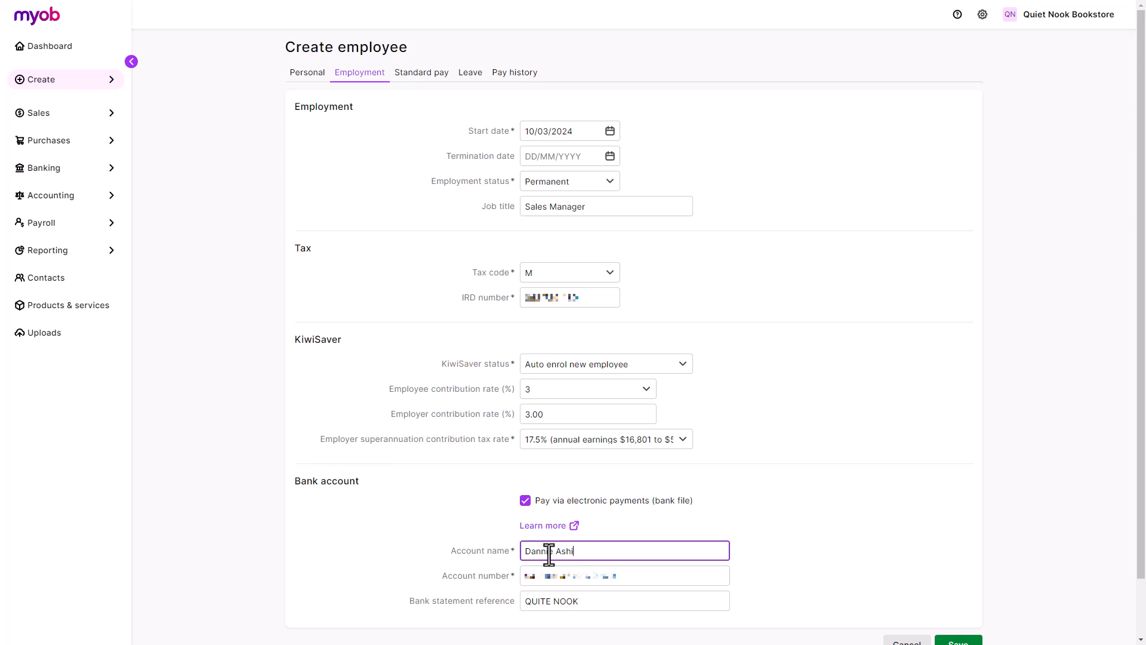
# Set the standard pay to a Fortnightly pay period with 5 days and 38 hours worked per week
pyautogui.click(431, 78)
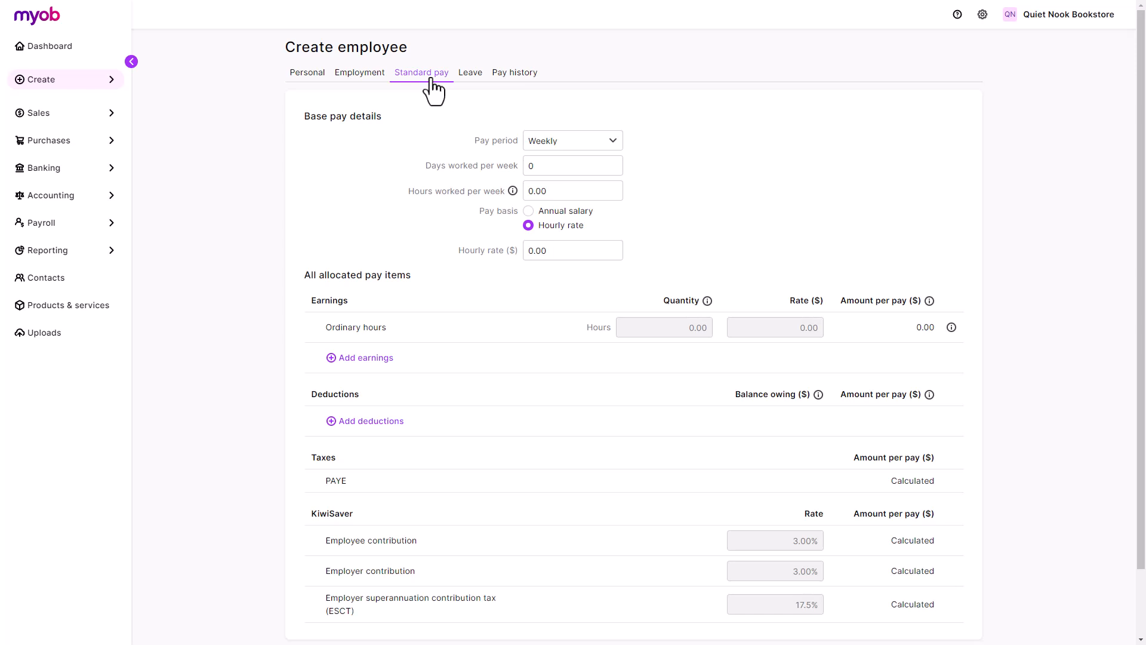
pyautogui.click(574, 143)
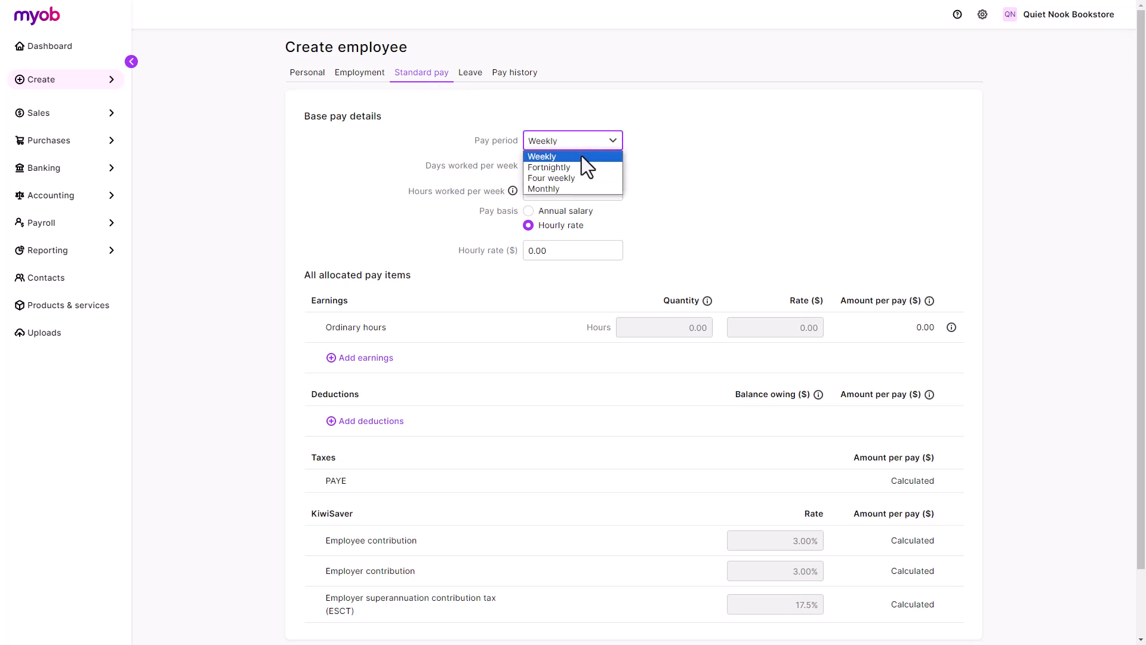
pyautogui.click(582, 167)
pyautogui.click(582, 167)
pyautogui.write('5')
pyautogui.click(574, 191)
pyautogui.write('38')
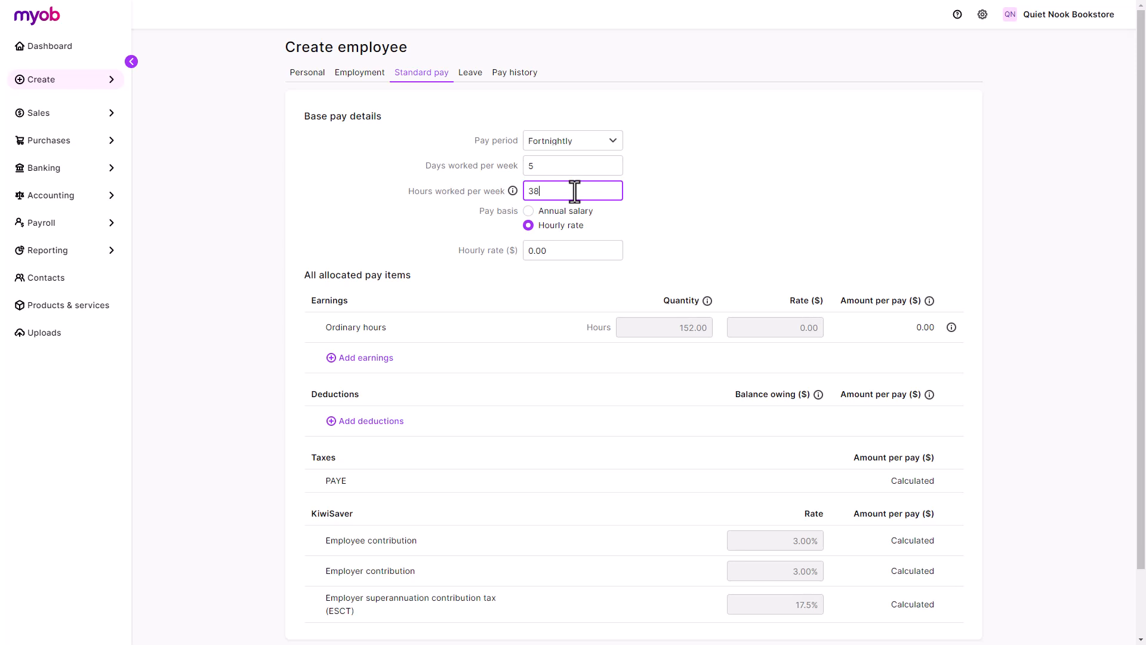
# Try the annual salary pay basis, return to Hourly rate and set the hourly rate to $38.00
pyautogui.click(565, 215)
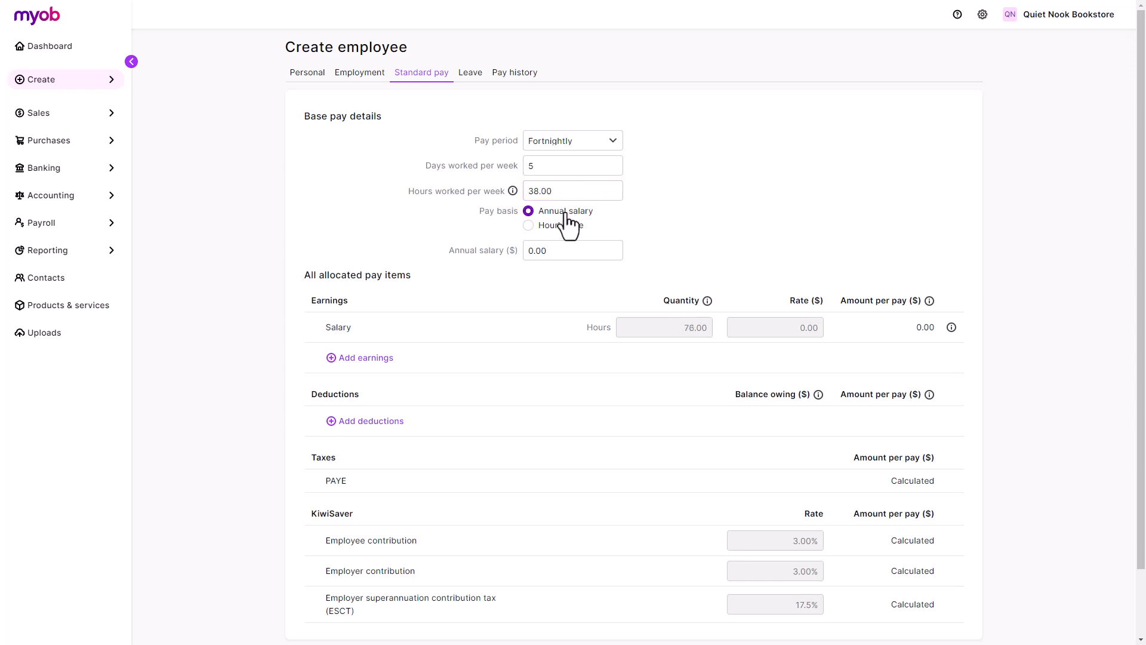
pyautogui.click(565, 227)
pyautogui.click(563, 252)
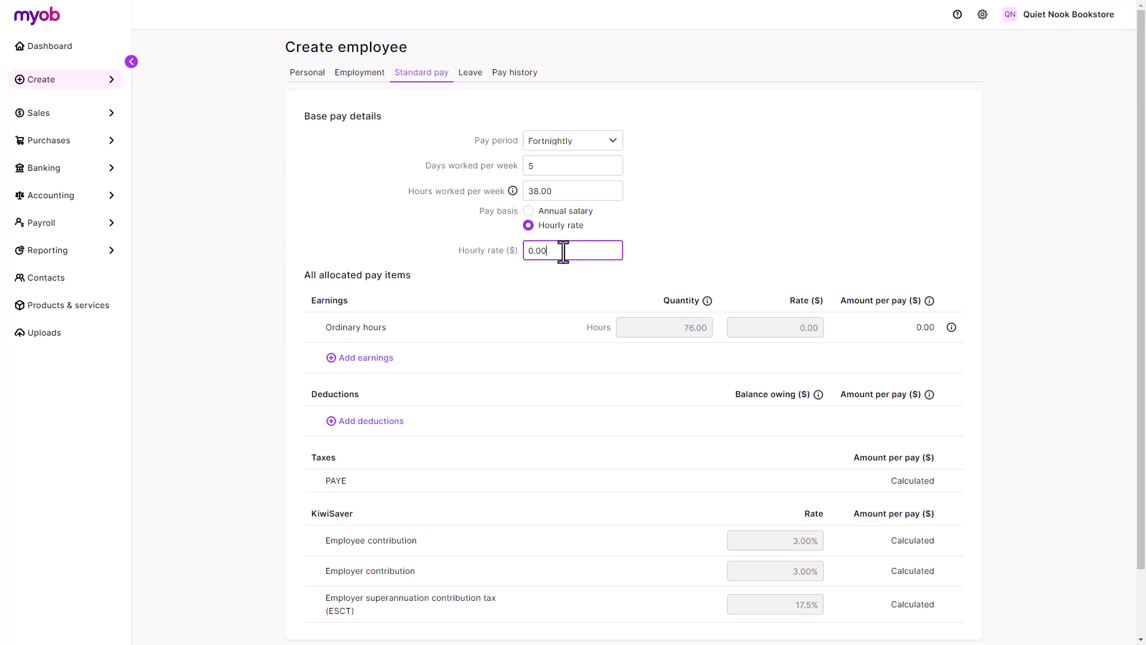
pyautogui.press('BackSpace')
pyautogui.press('BackSpace')
pyautogui.press('BackSpace')
pyautogui.write('38')
pyautogui.click(563, 279)
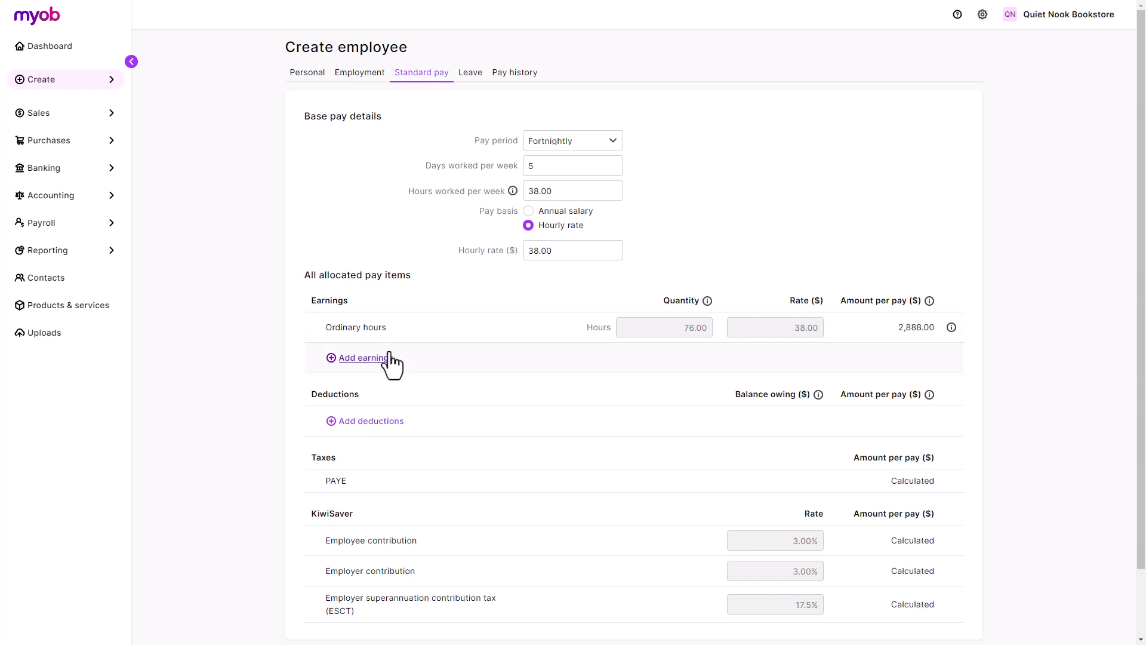
# Add the Uniform earnings pay item with an amount of $150.00 per pay
pyautogui.click(377, 358)
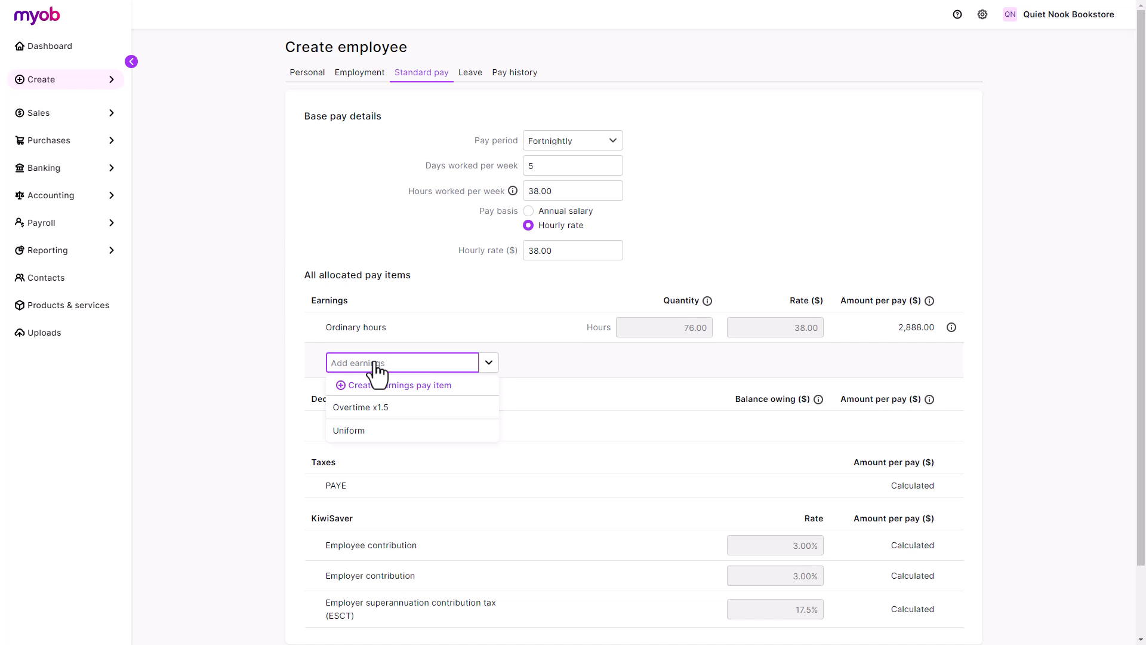
pyautogui.click(364, 433)
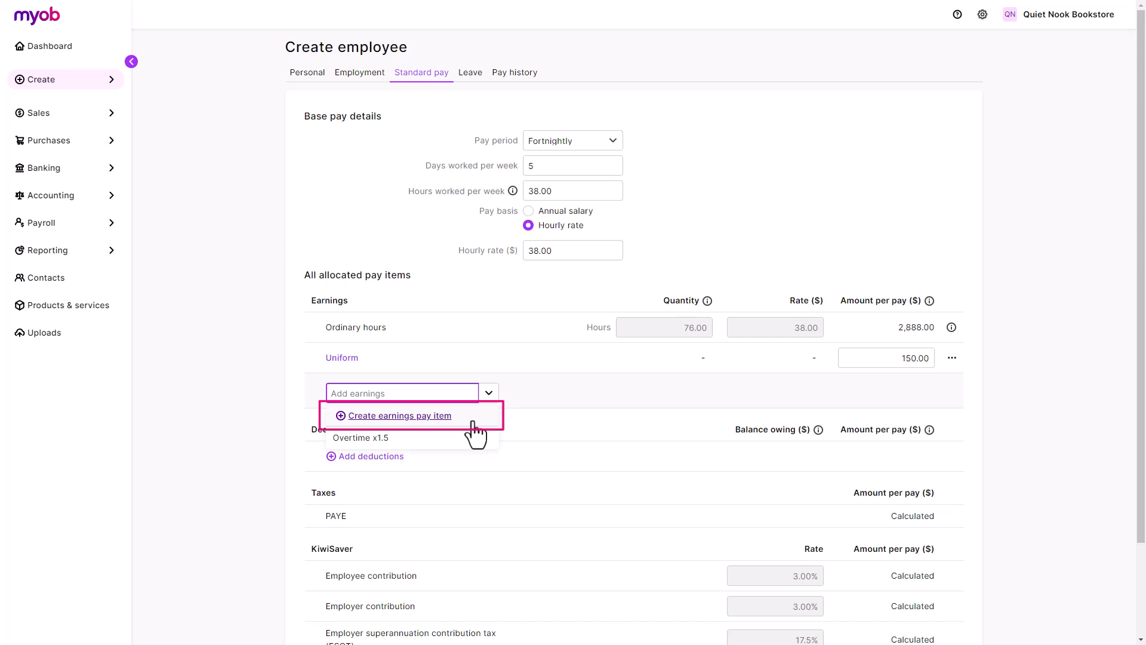
pyautogui.click(485, 463)
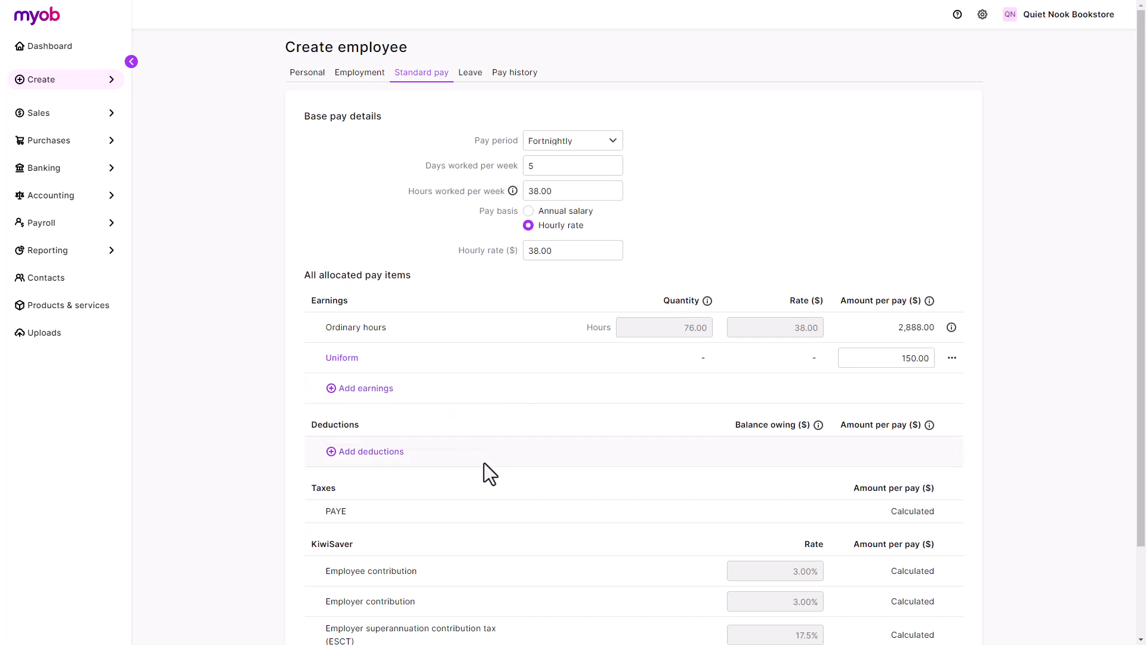
# Add the Court fines deduction with a balance owing of $150.00, and review the taxes and KiwiSaver items
pyautogui.click(387, 454)
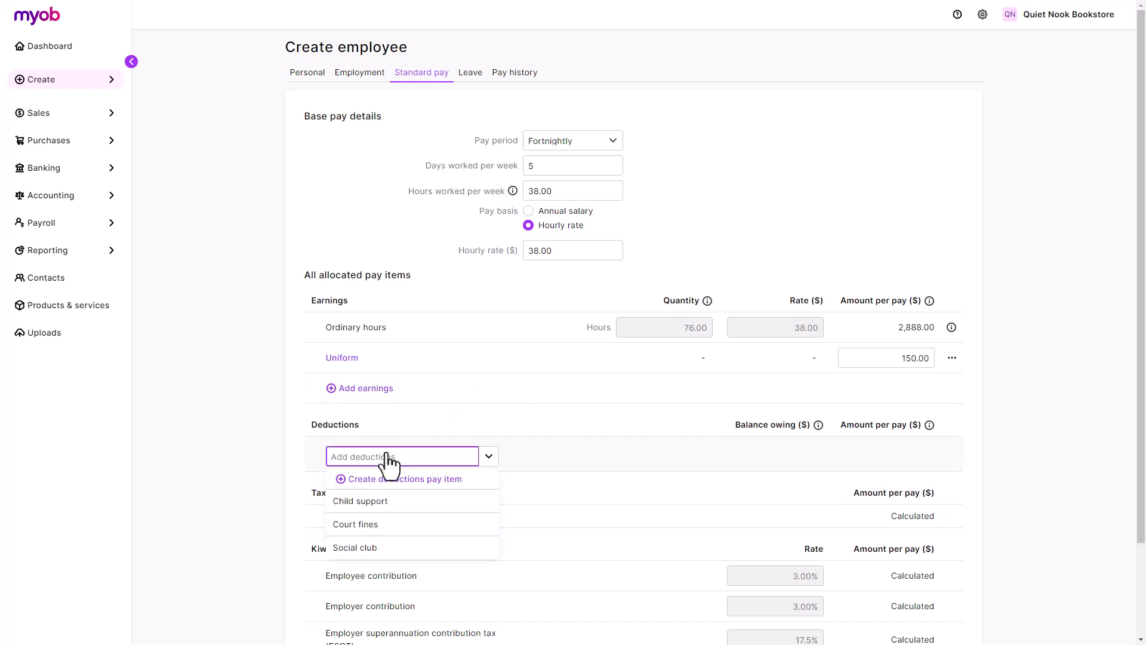
pyautogui.click(400, 525)
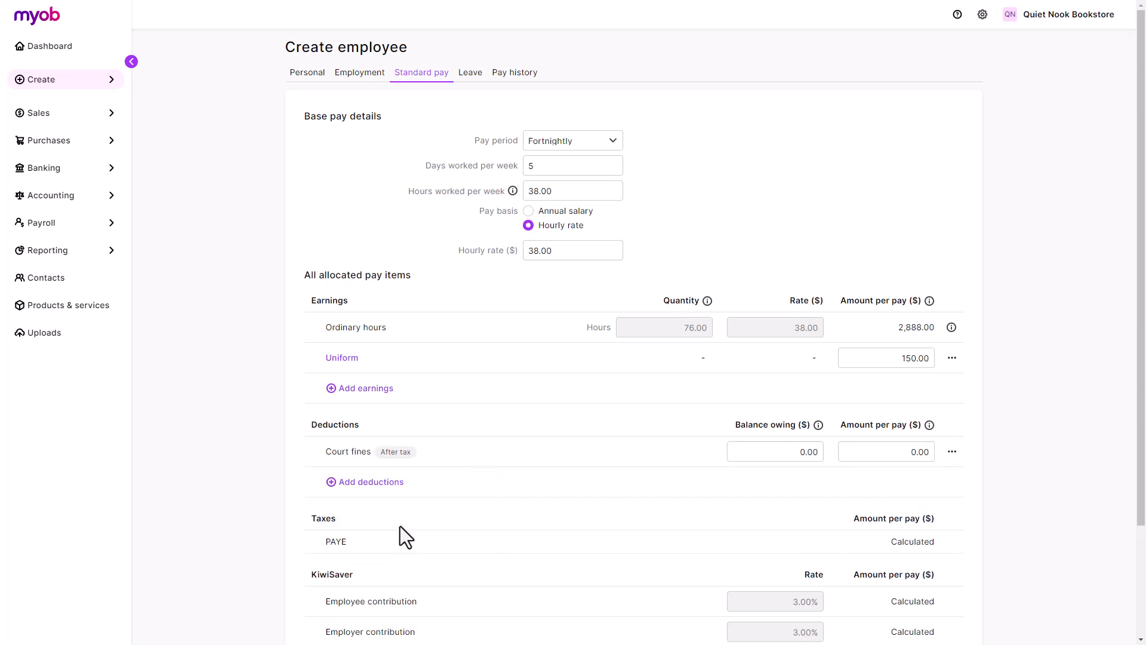
pyautogui.click(762, 455)
pyautogui.write('15')
pyautogui.click(761, 482)
pyautogui.scroll(-2, 1000, 479)
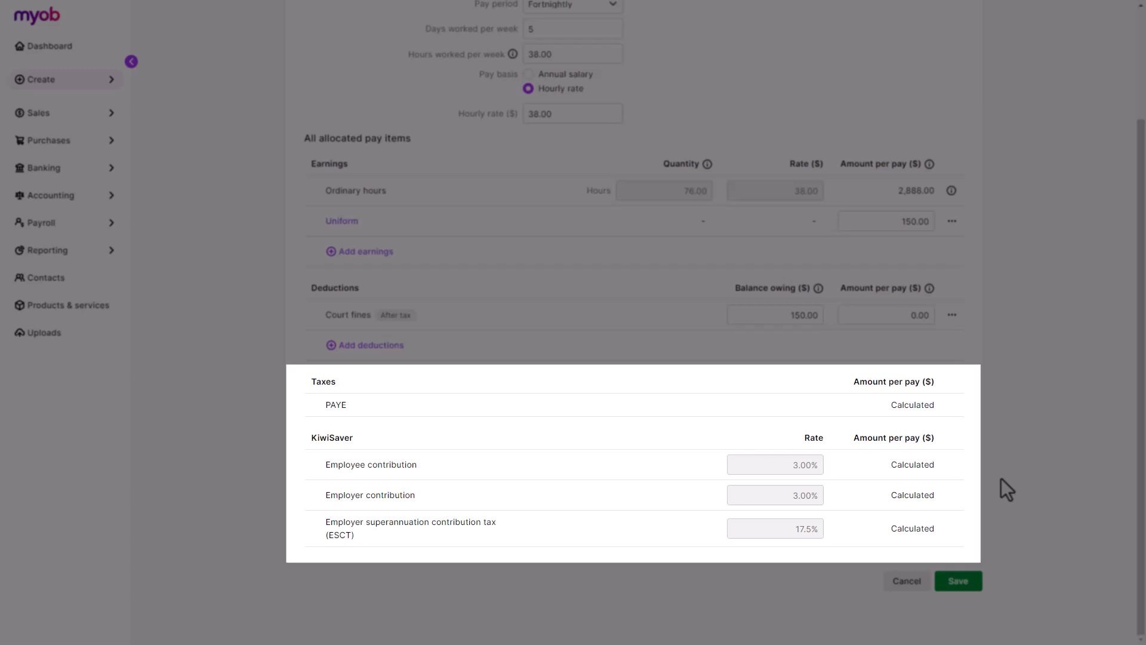
pyautogui.scroll(2, 1001, 478)
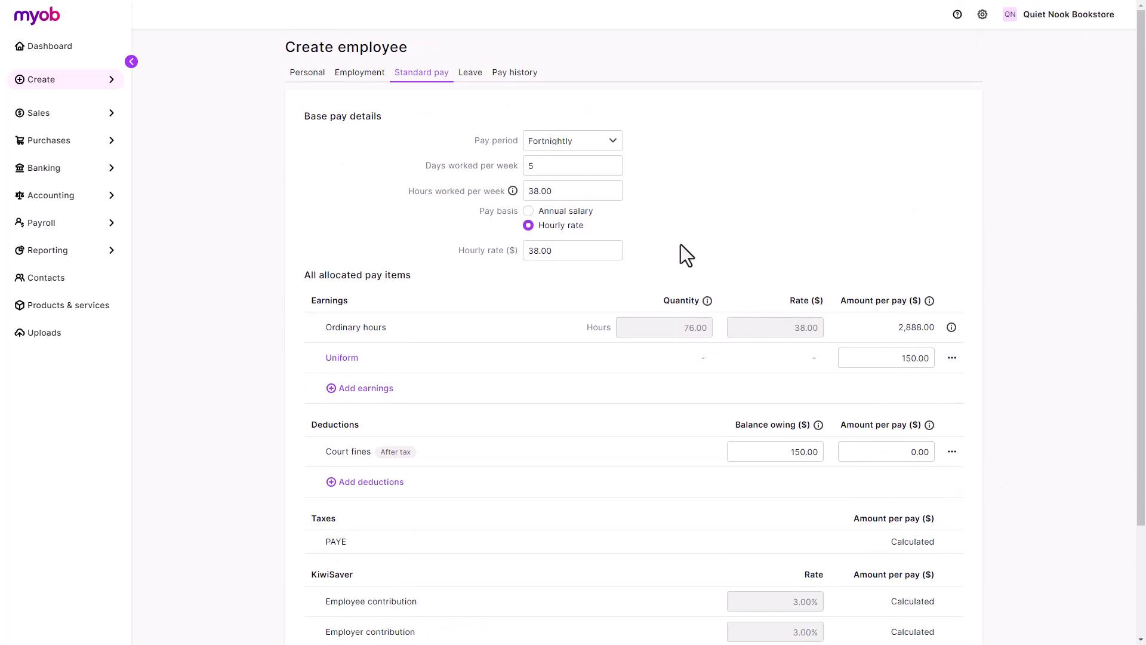
# Review the employee's leave entitlements and the Annual holidays details without changing them
pyautogui.click(471, 73)
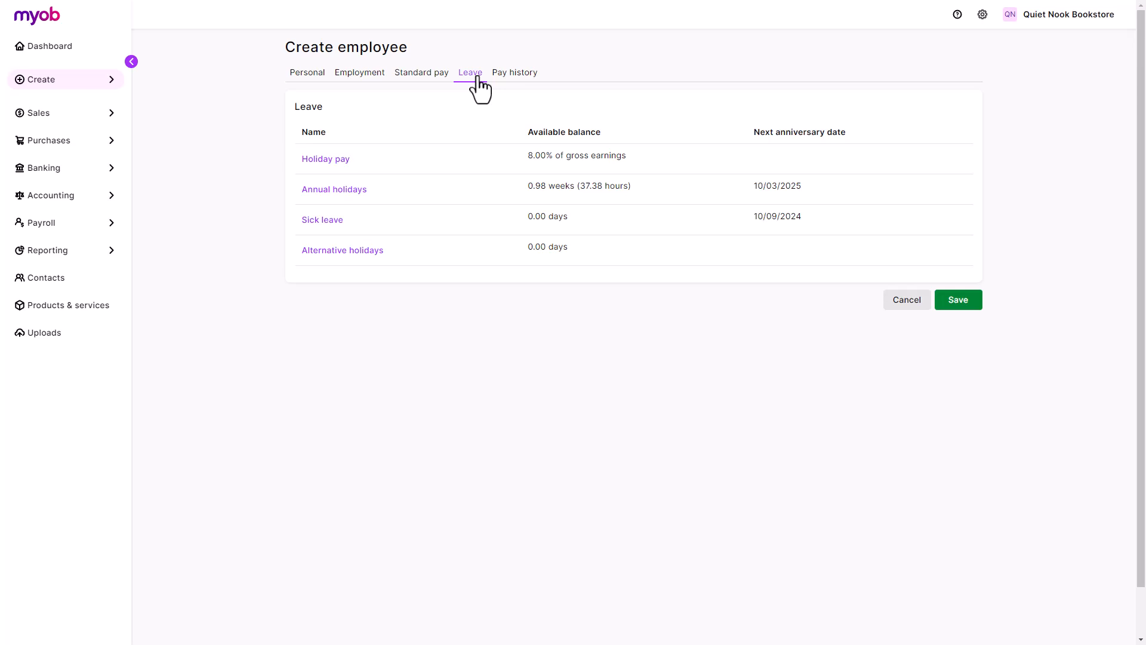
pyautogui.click(356, 190)
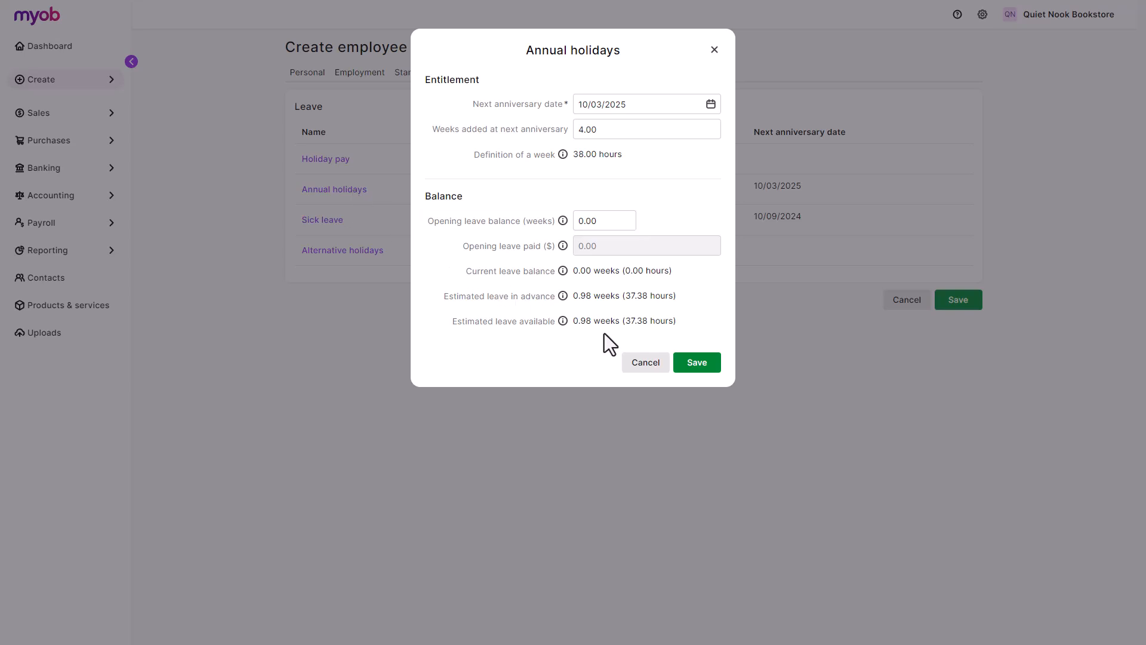
pyautogui.click(642, 363)
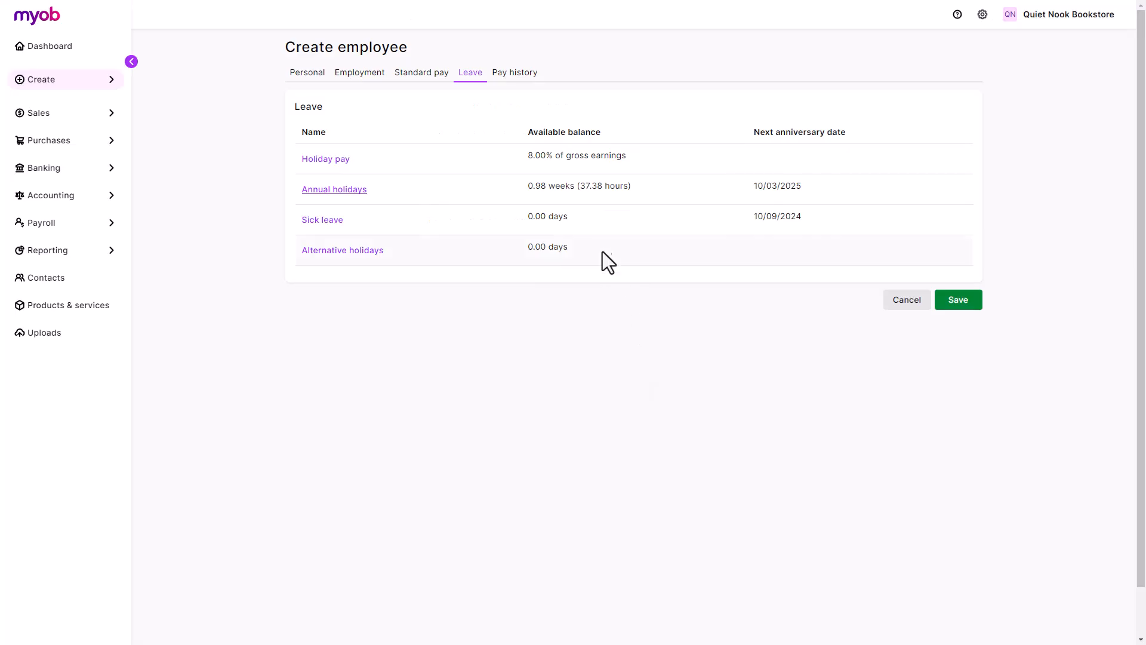
# View the employee's pay history, leave it empty and save the new employee record
pyautogui.click(515, 75)
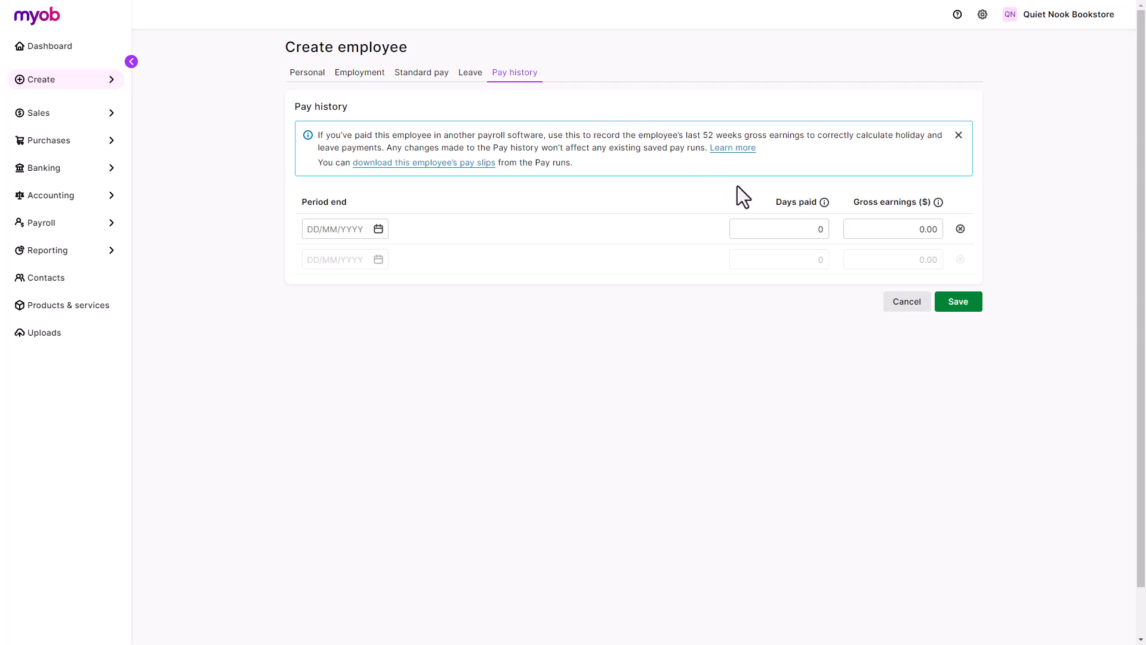
pyautogui.click(957, 308)
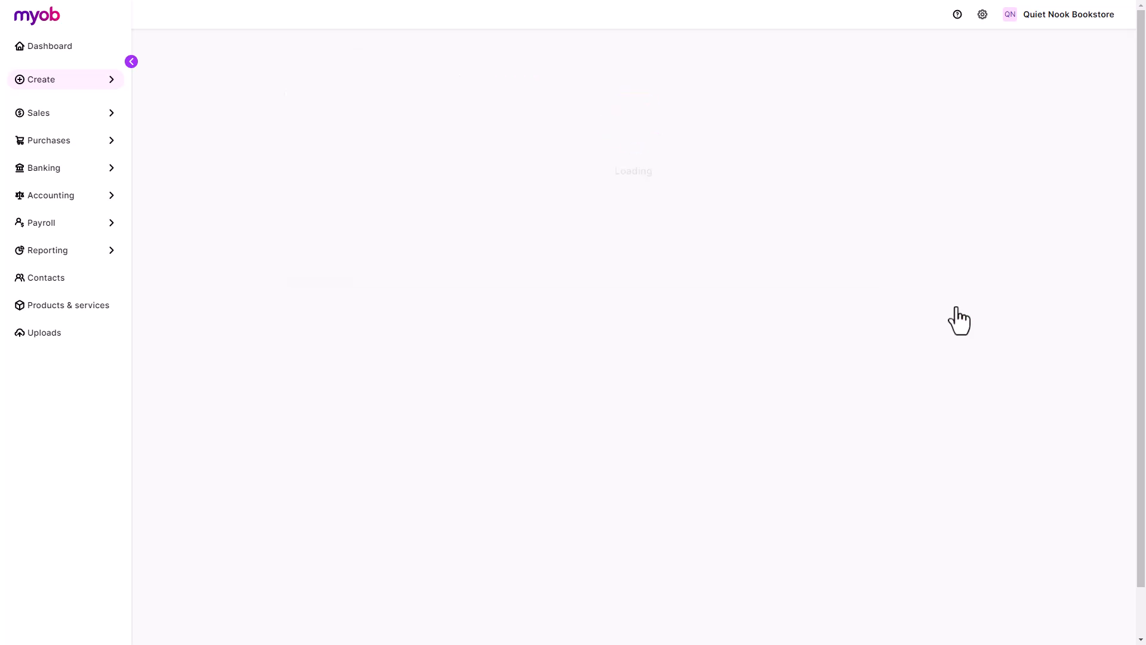